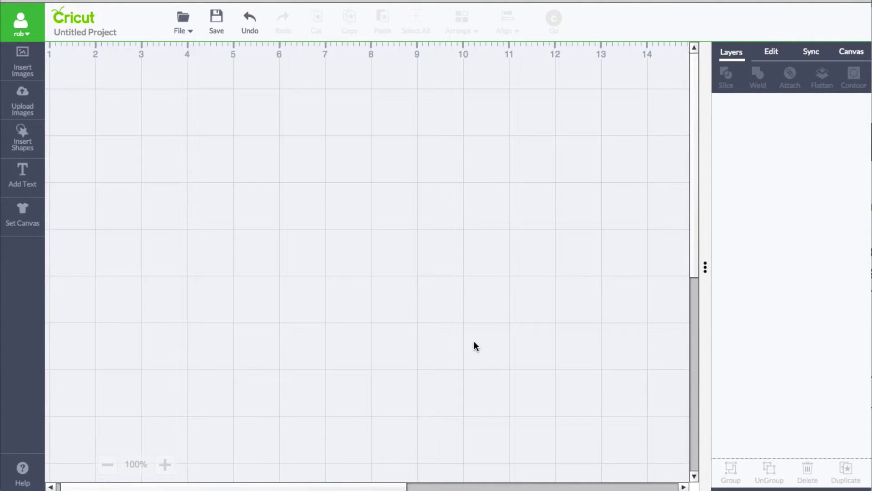
Step: Show the Sync panel and its explanation on the empty Untitled Project canvas
{"action": "left_click", "coordinate": [814, 54]}
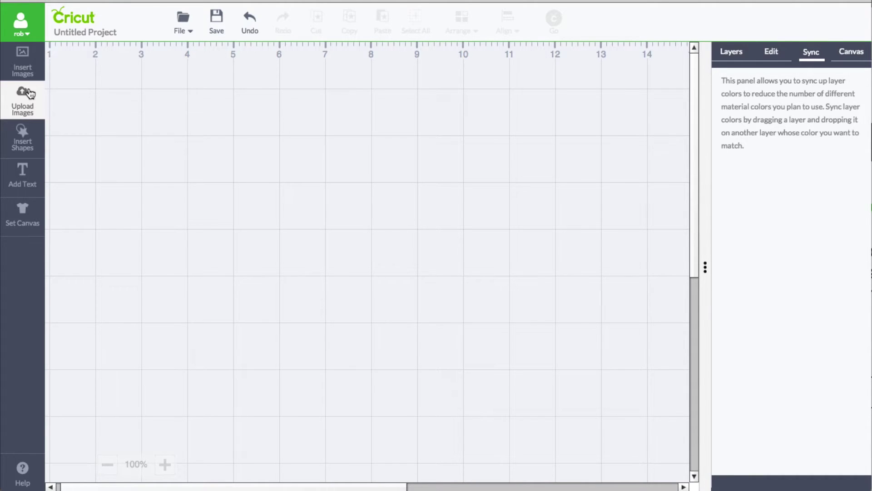
Step: Insert the mittens garland, leap year and Winter Break images from the image library
{"action": "left_click", "coordinate": [28, 75]}
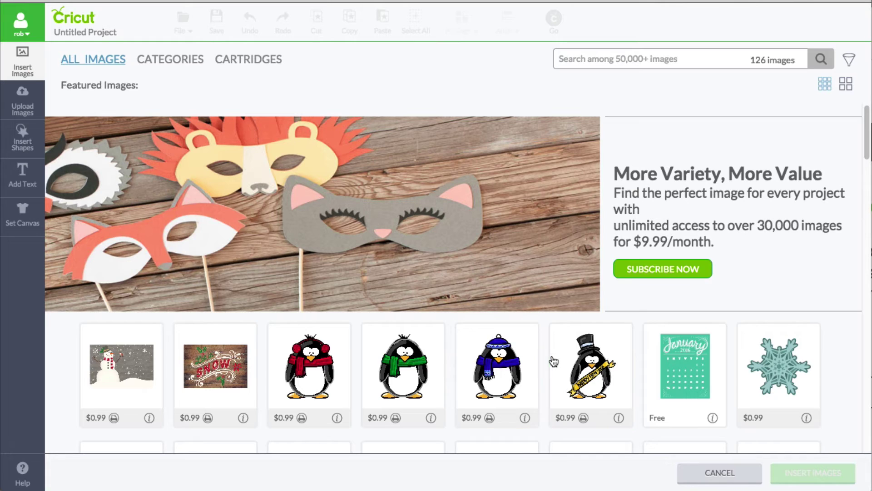
{"action": "scroll", "coordinate": [561, 328], "scroll_direction": "down", "scroll_amount": 1}
{"action": "scroll", "coordinate": [544, 301], "scroll_direction": "down", "scroll_amount": 15}
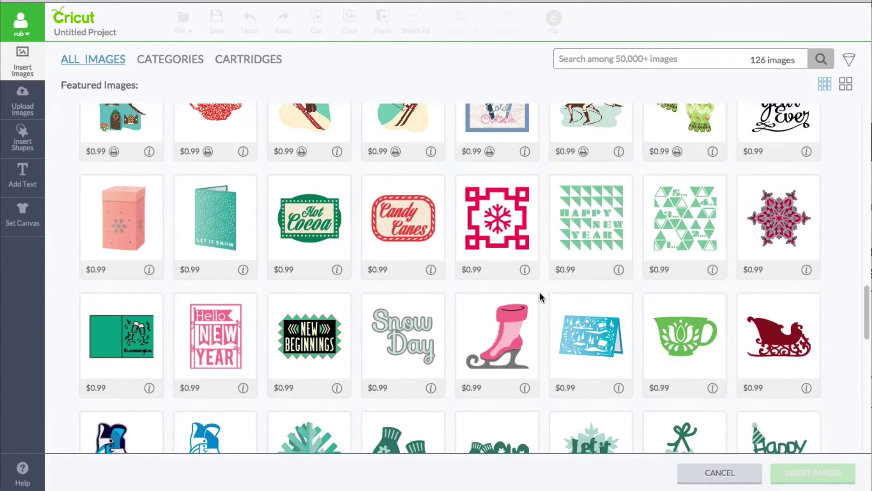
{"action": "scroll", "coordinate": [539, 295], "scroll_direction": "down", "scroll_amount": 5}
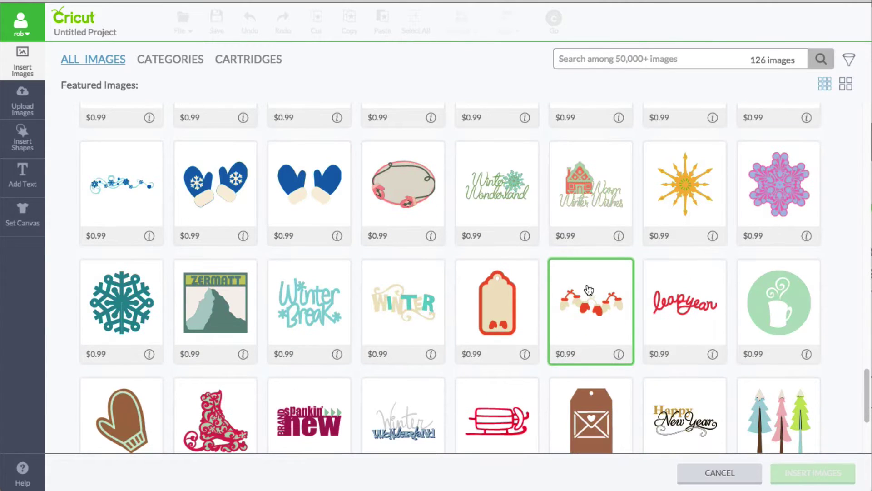
{"action": "left_click", "coordinate": [600, 283]}
{"action": "left_click", "coordinate": [683, 295]}
{"action": "scroll", "coordinate": [404, 291], "scroll_direction": "down", "scroll_amount": 1}
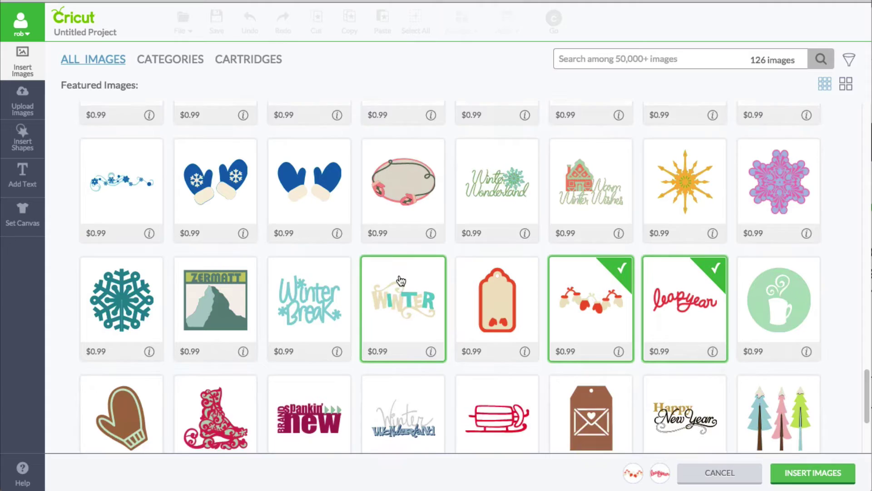
{"action": "scroll", "coordinate": [404, 274], "scroll_direction": "down", "scroll_amount": 2}
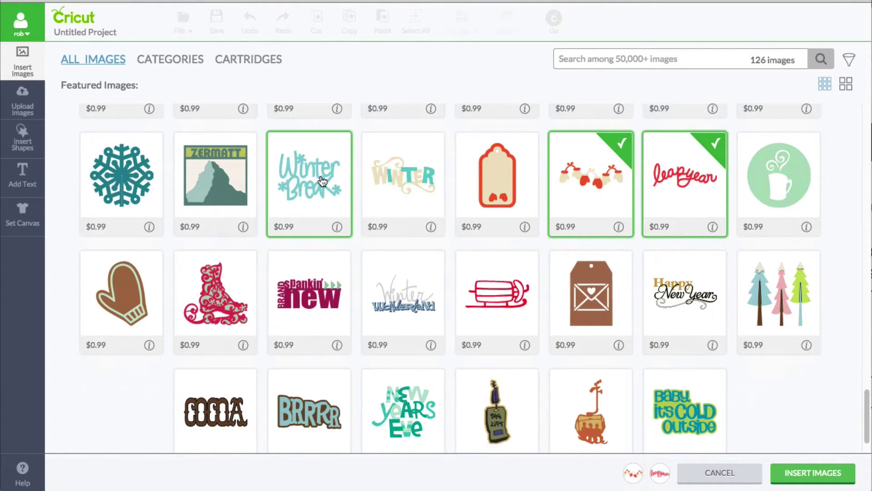
{"action": "left_click", "coordinate": [322, 180]}
{"action": "left_click", "coordinate": [813, 473]}
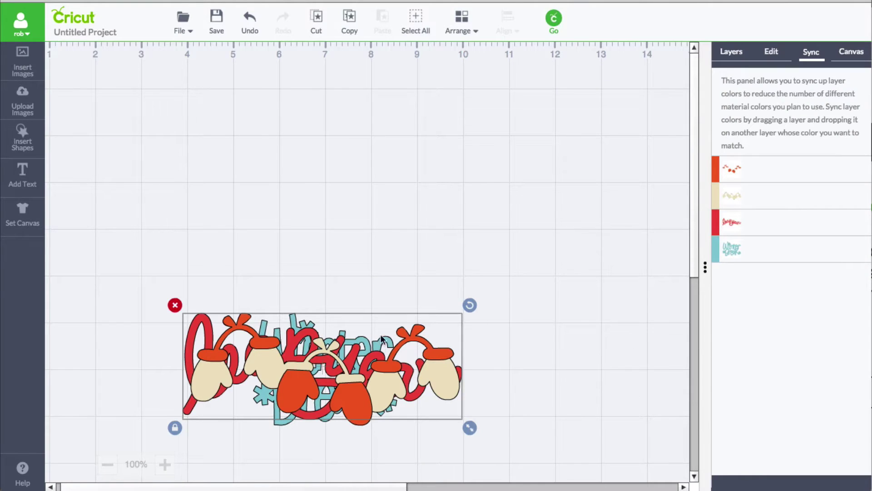
Step: Move the mittens garland to the top and the leap year lettering beneath it
{"action": "left_click_drag", "start_coordinate": [318, 372], "coordinate": [314, 145]}
{"action": "left_click_drag", "start_coordinate": [300, 350], "coordinate": [312, 234]}
{"action": "left_click", "coordinate": [571, 176]}
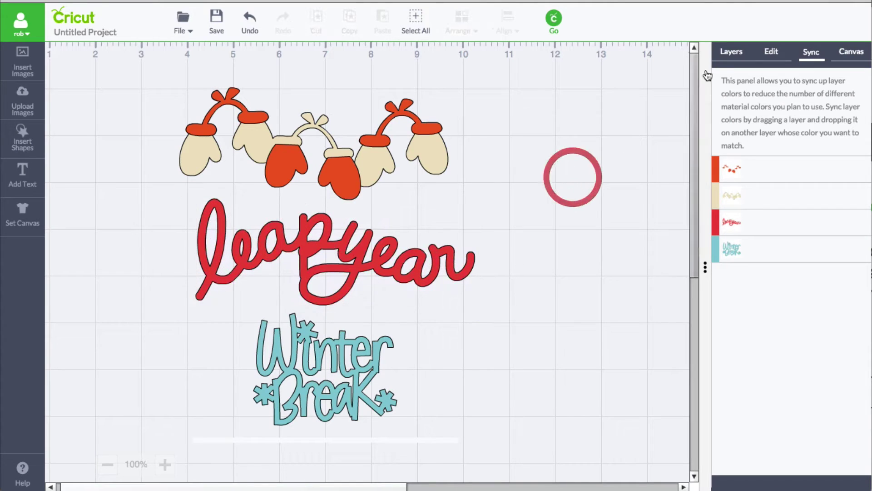
Step: Briefly show the Leap Year shadow layer, hide it again, and return to Sync
{"action": "left_click", "coordinate": [731, 51]}
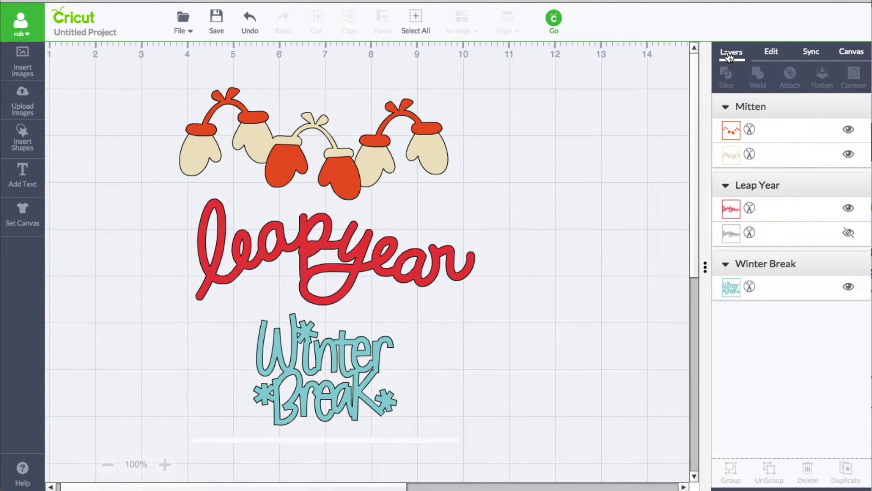
{"action": "left_click", "coordinate": [848, 233]}
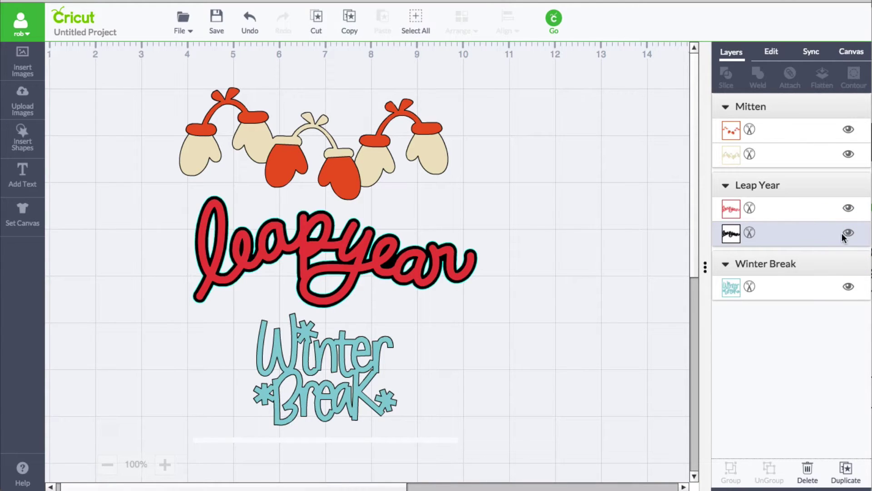
{"action": "left_click", "coordinate": [848, 233]}
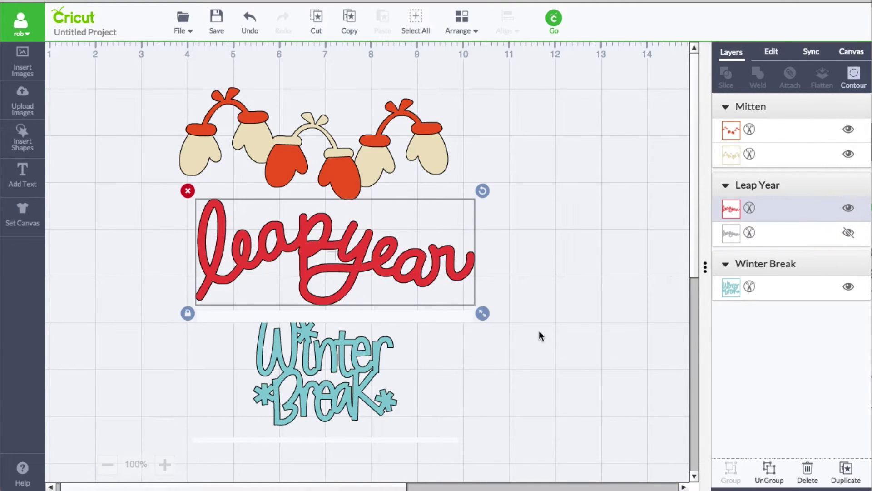
{"action": "left_click", "coordinate": [511, 377]}
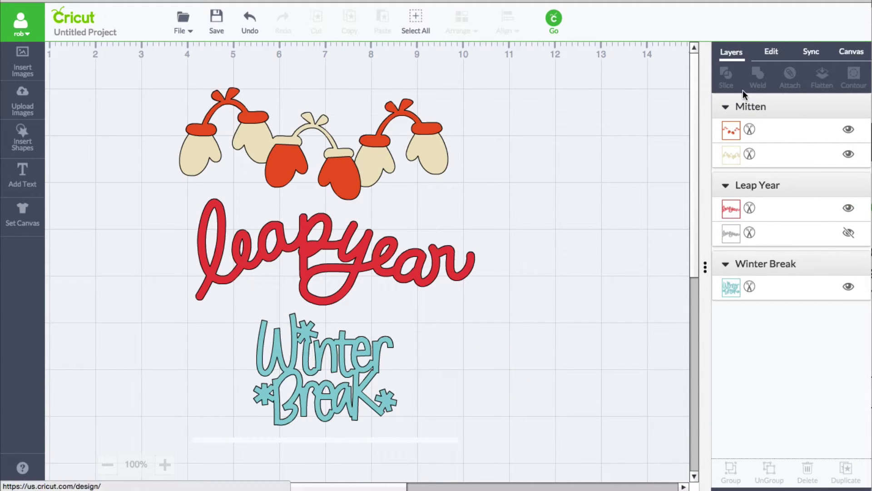
{"action": "left_click", "coordinate": [815, 52]}
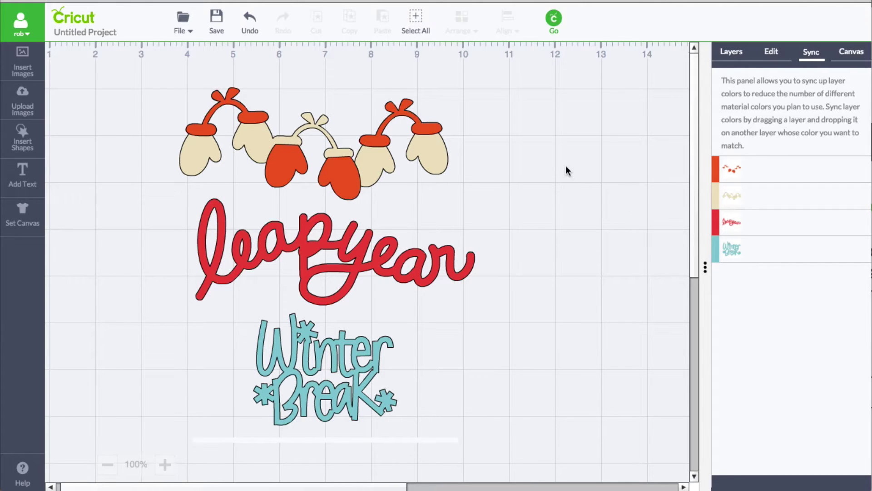
{"action": "left_click", "coordinate": [554, 20]}
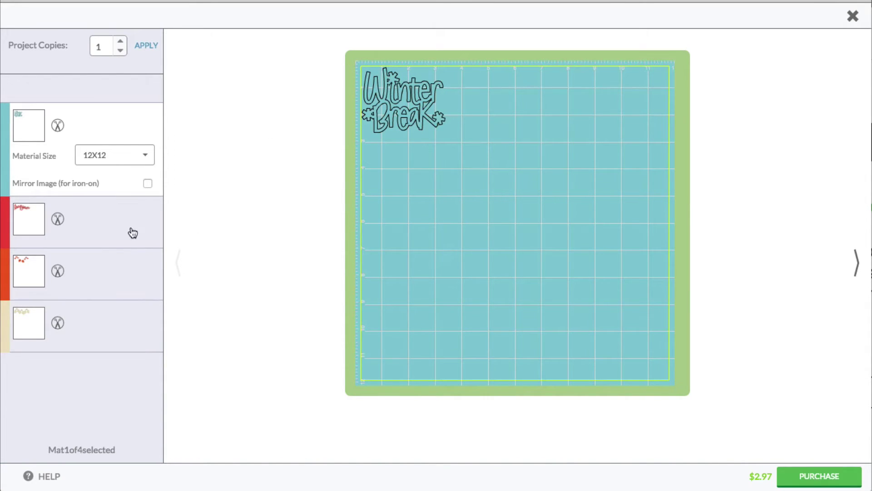
{"action": "left_click", "coordinate": [102, 227]}
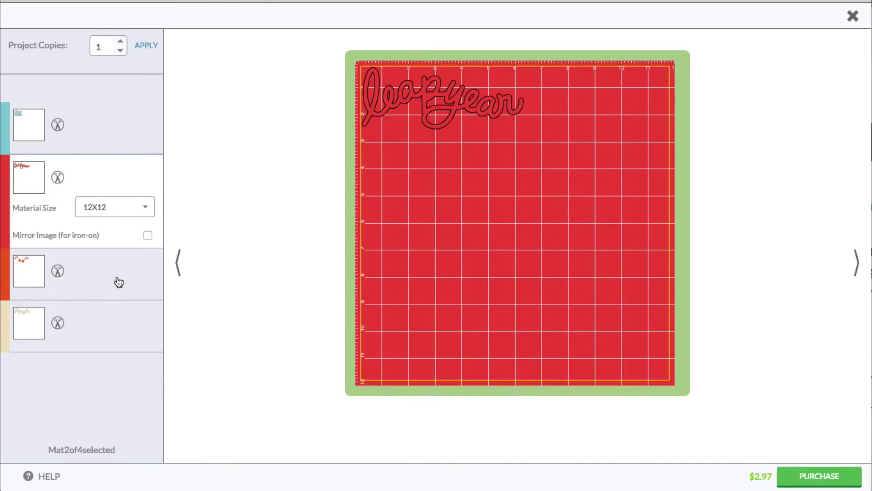
{"action": "left_click", "coordinate": [118, 293]}
{"action": "left_click", "coordinate": [118, 326]}
{"action": "left_click", "coordinate": [111, 250]}
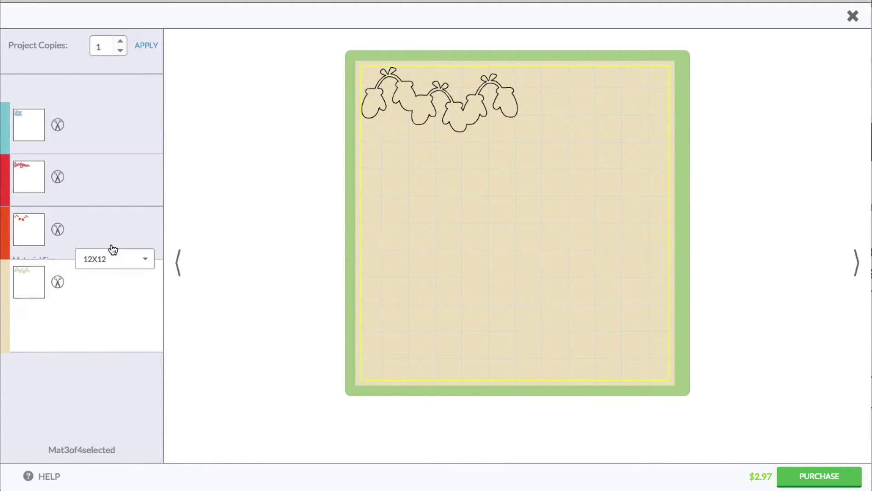
{"action": "left_click", "coordinate": [110, 194]}
{"action": "left_click", "coordinate": [121, 146]}
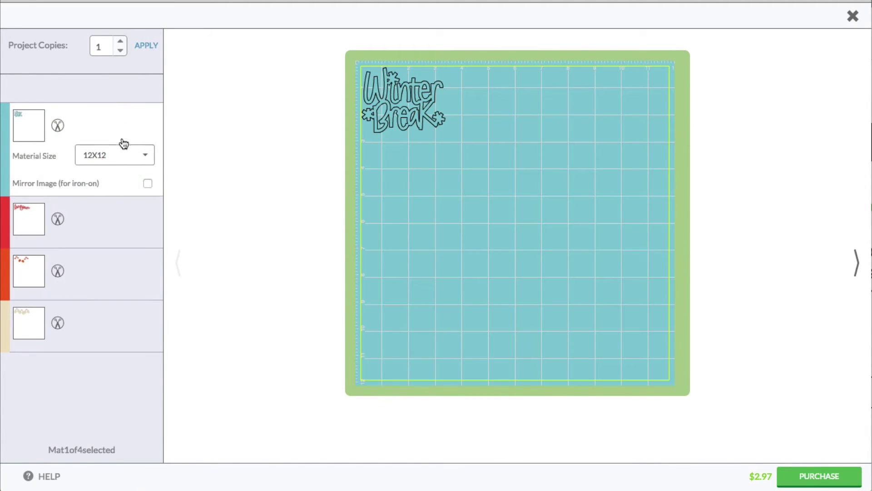
{"action": "left_click", "coordinate": [126, 241]}
{"action": "left_click", "coordinate": [127, 284]}
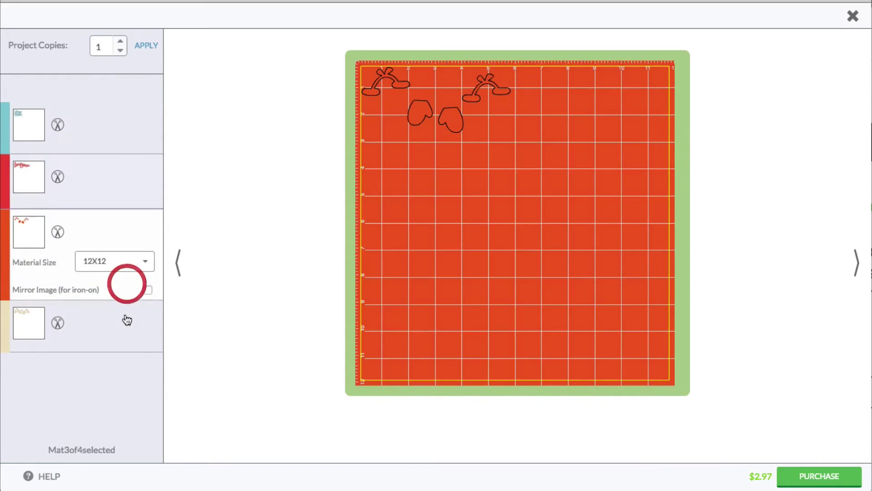
{"action": "left_click", "coordinate": [124, 321]}
{"action": "left_click", "coordinate": [111, 241]}
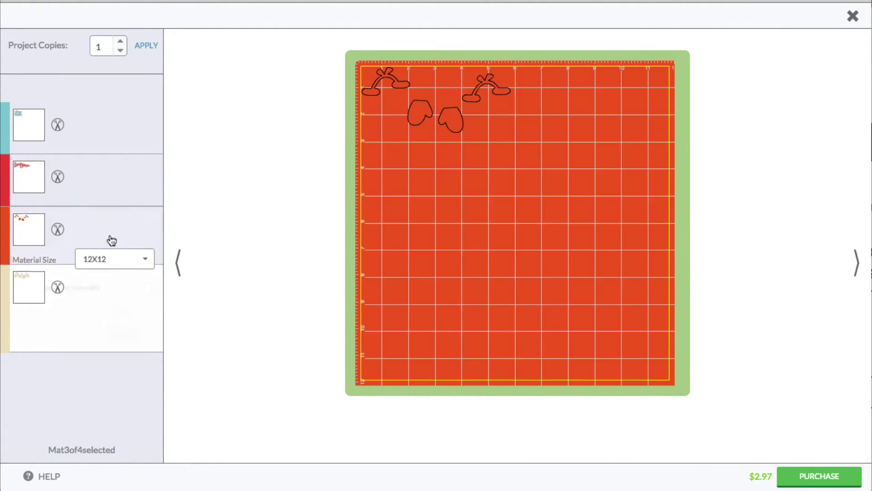
{"action": "left_click", "coordinate": [107, 191]}
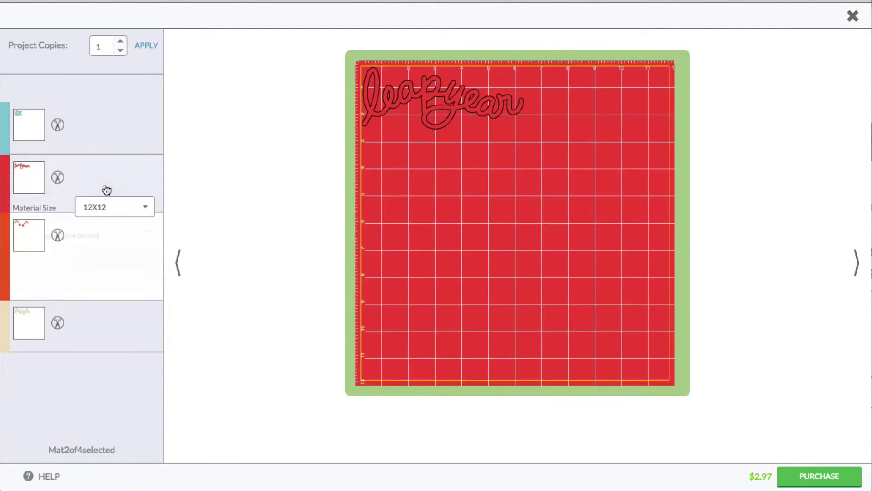
{"action": "left_click", "coordinate": [101, 144]}
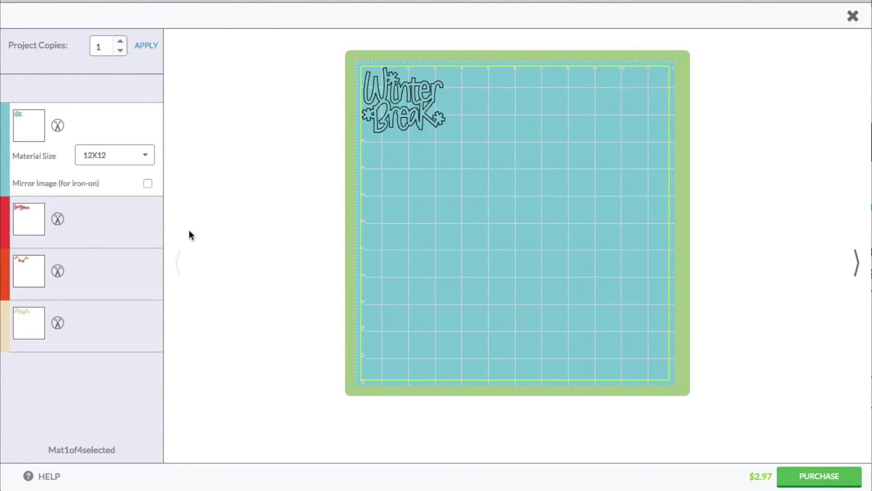
{"action": "left_click", "coordinate": [853, 17]}
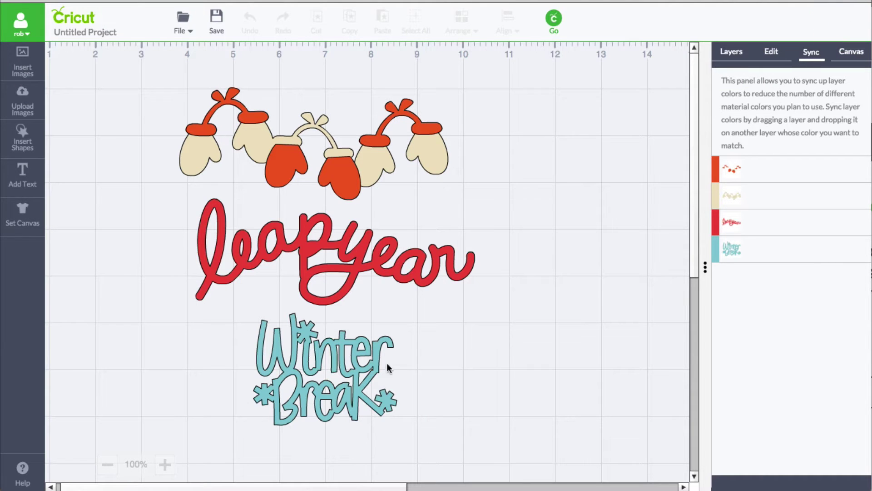
Step: Sync Winter Break to the red leap year colour, then separate both on the red mat preview
{"action": "left_click", "coordinate": [355, 363]}
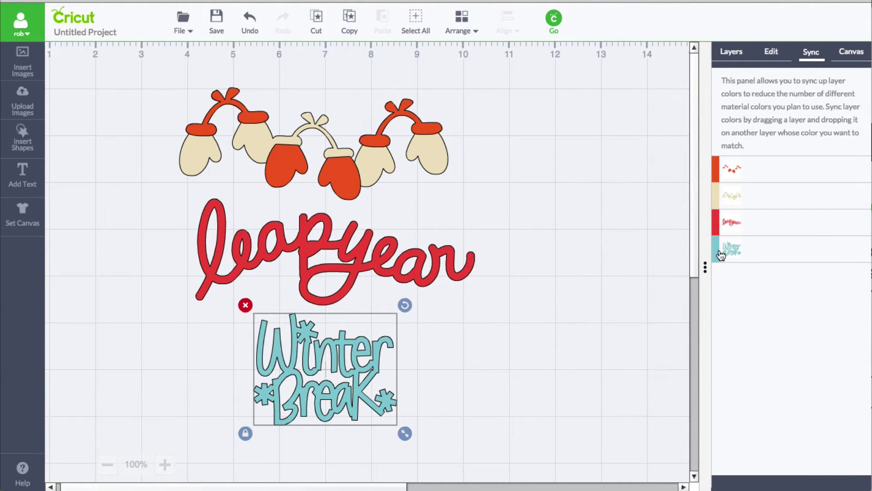
{"action": "left_click_drag", "start_coordinate": [739, 253], "coordinate": [775, 222]}
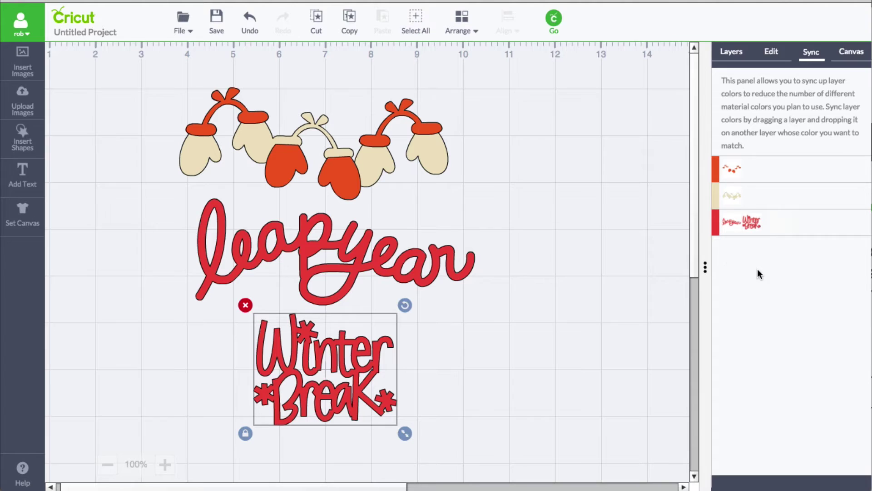
{"action": "left_click", "coordinate": [554, 19]}
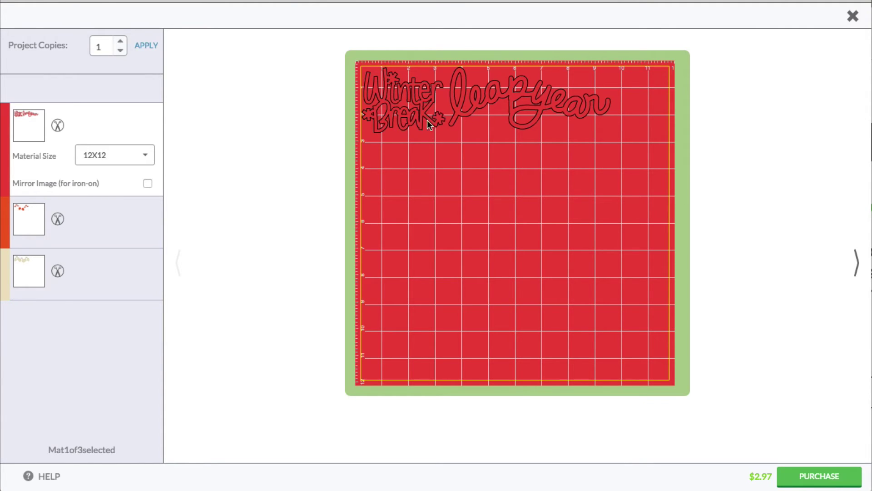
{"action": "mouse_move", "coordinate": [419, 113]}
{"action": "left_mouse_down"}
{"action": "mouse_move", "coordinate": [544, 197]}
{"action": "mouse_move", "coordinate": [464, 184]}
{"action": "mouse_move", "coordinate": [425, 113]}
{"action": "left_mouse_up"}
{"action": "mouse_move", "coordinate": [519, 116]}
{"action": "left_mouse_down"}
{"action": "mouse_move", "coordinate": [541, 141]}
{"action": "mouse_move", "coordinate": [538, 124]}
{"action": "mouse_move", "coordinate": [519, 115]}
{"action": "left_mouse_up"}
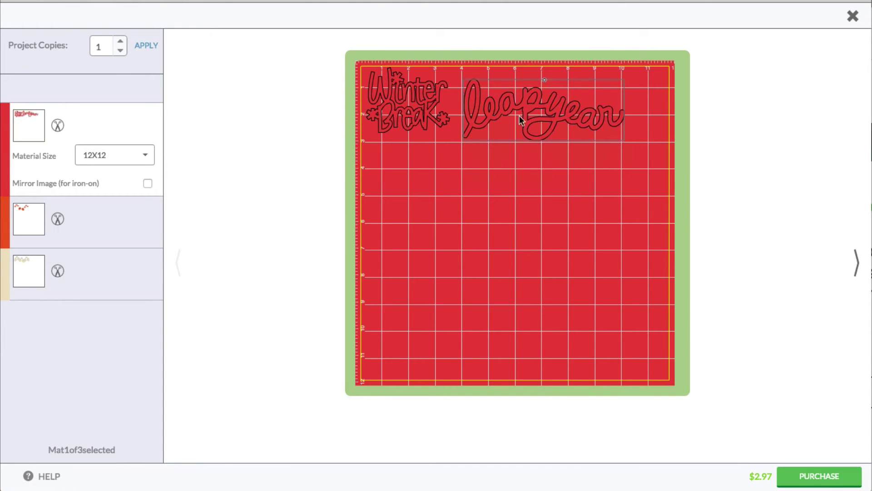
{"action": "left_click", "coordinate": [851, 18]}
Step: Sync the red layer onto beige and review the resulting red and beige mats
{"action": "mouse_move", "coordinate": [750, 222]}
{"action": "left_mouse_down"}
{"action": "mouse_move", "coordinate": [767, 198]}
{"action": "mouse_move", "coordinate": [751, 221]}
{"action": "left_mouse_up"}
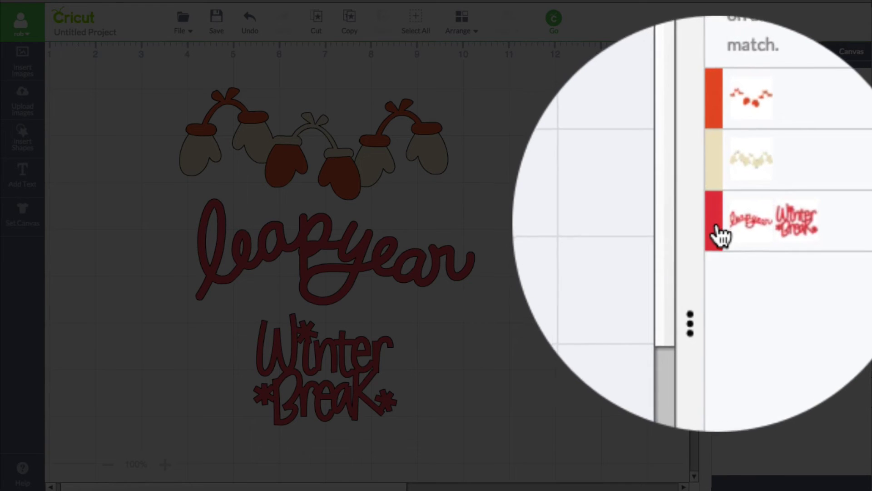
{"action": "mouse_move", "coordinate": [722, 234]}
{"action": "left_mouse_down"}
{"action": "mouse_move", "coordinate": [731, 235]}
{"action": "mouse_move", "coordinate": [763, 198]}
{"action": "mouse_move", "coordinate": [755, 197]}
{"action": "mouse_move", "coordinate": [769, 195]}
{"action": "mouse_move", "coordinate": [759, 201]}
{"action": "left_mouse_up"}
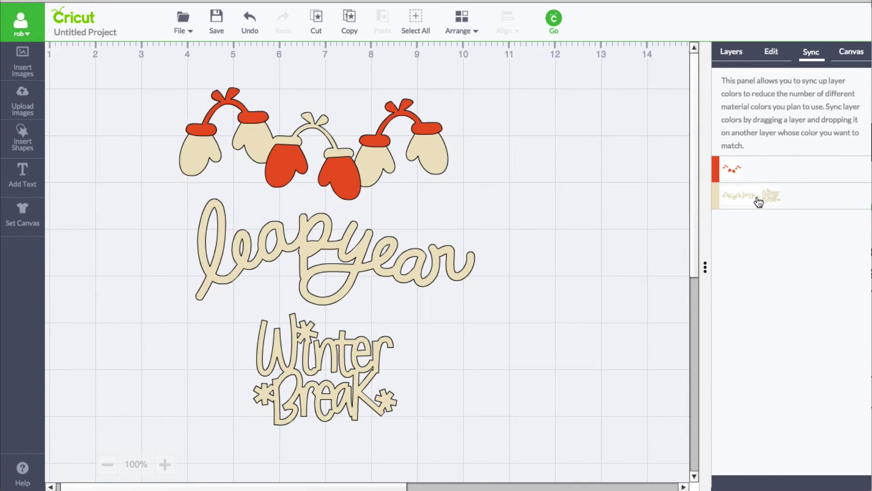
{"action": "left_click", "coordinate": [553, 18]}
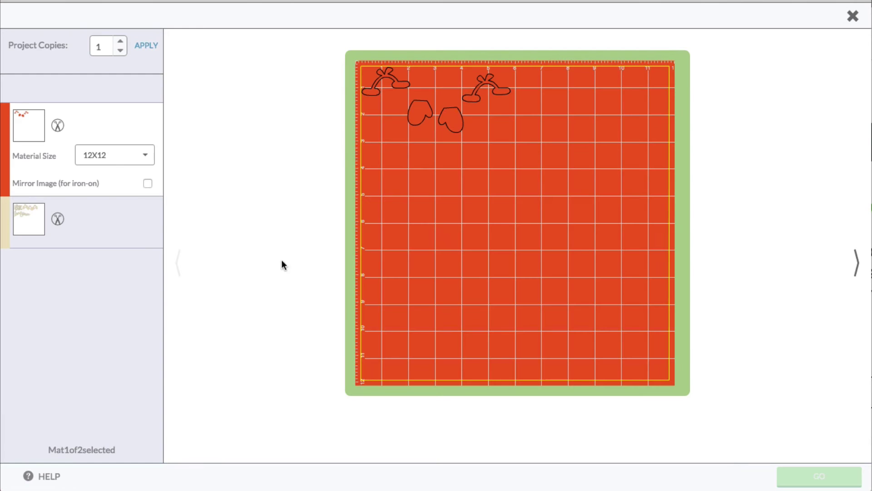
{"action": "left_click", "coordinate": [91, 233]}
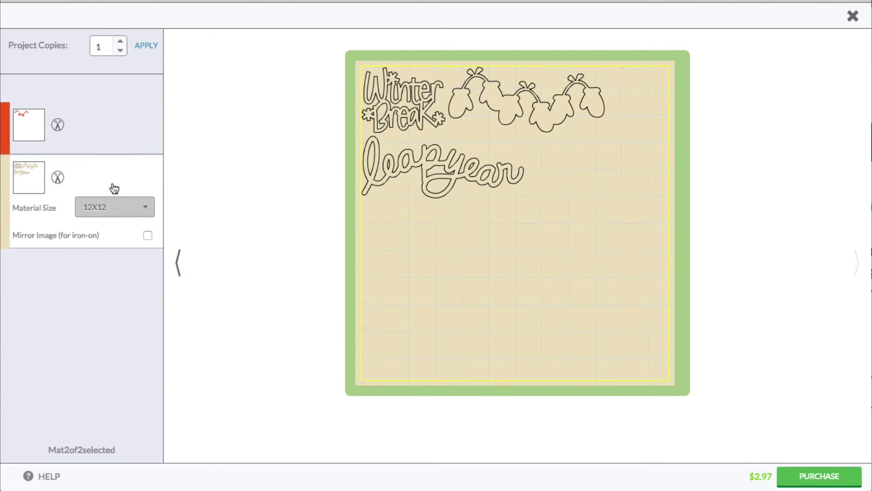
{"action": "left_click", "coordinate": [139, 124]}
{"action": "left_click", "coordinate": [138, 228]}
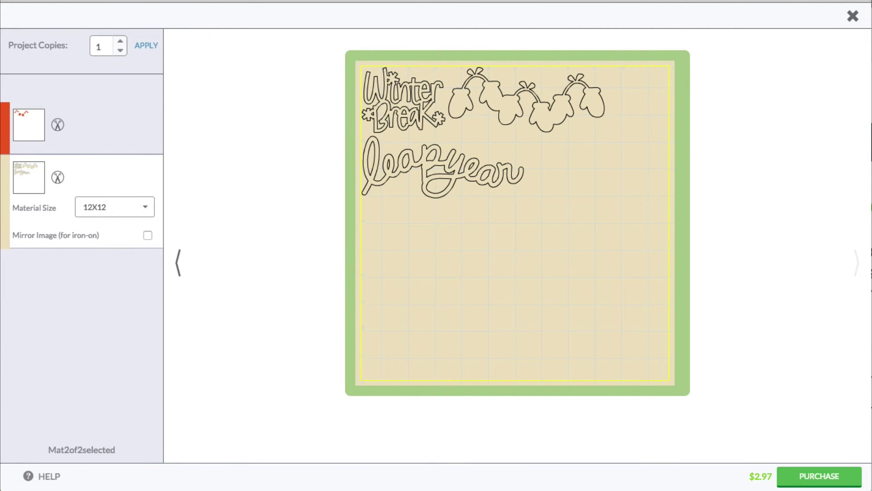
{"action": "left_click", "coordinate": [853, 18]}
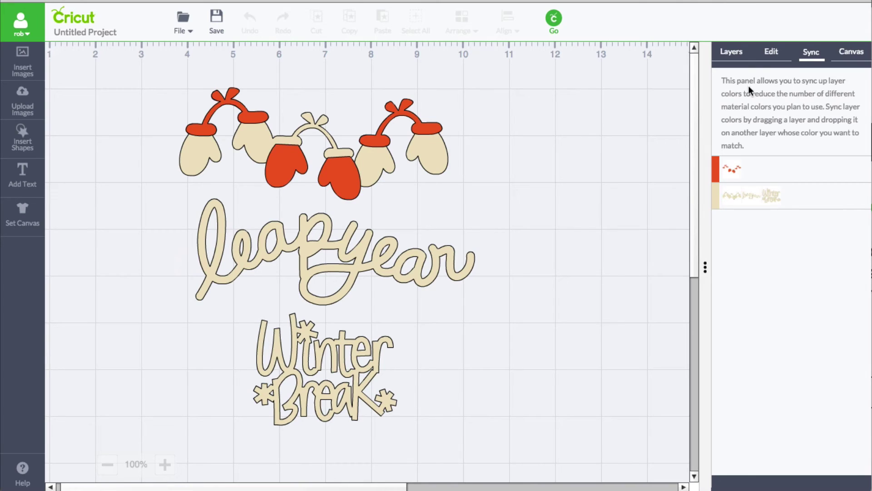
Step: Unhide the Leap Year black outline layer in the Layers list
{"action": "left_click", "coordinate": [740, 57]}
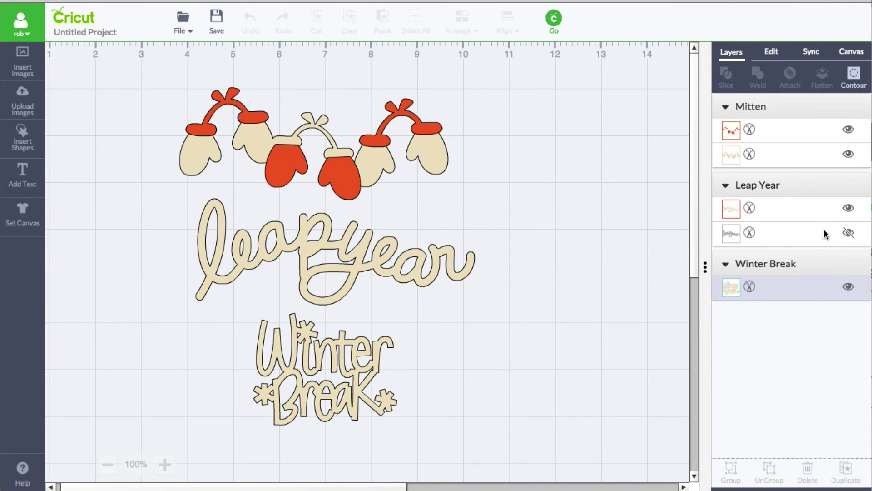
{"action": "left_click", "coordinate": [848, 232]}
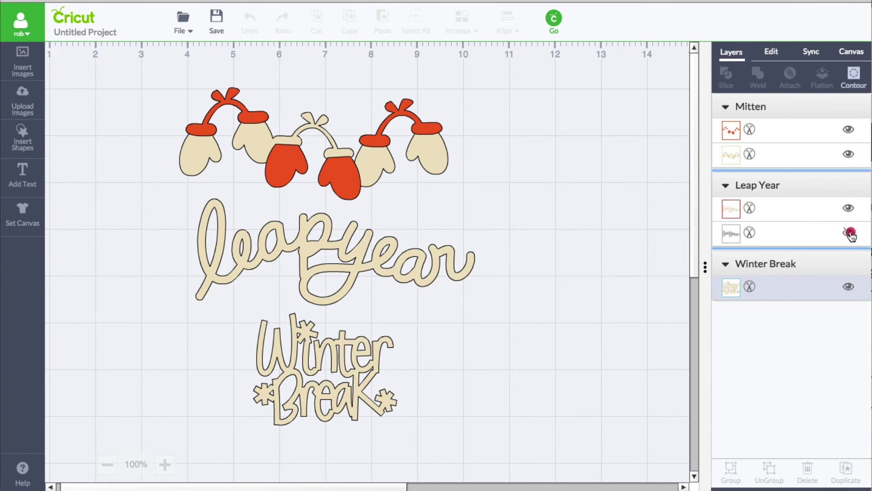
{"action": "left_click", "coordinate": [736, 233]}
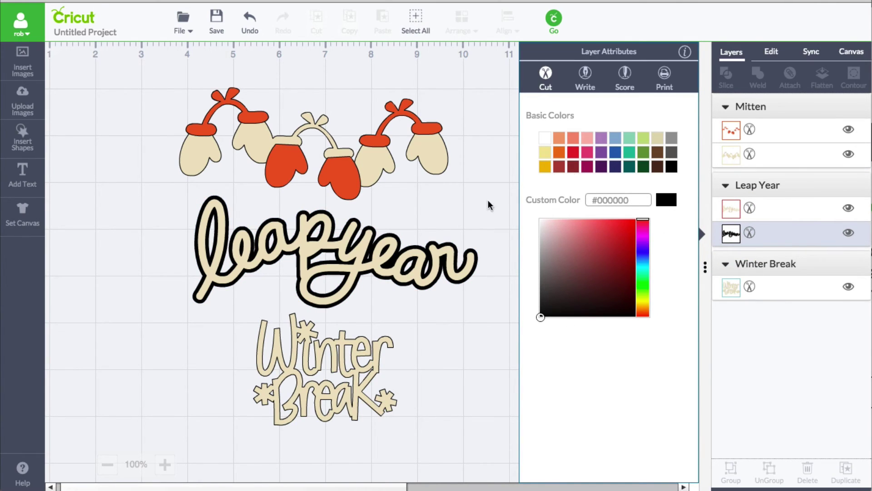
Step: Recolour the Winter Break image black (#171716)
{"action": "left_click", "coordinate": [352, 377]}
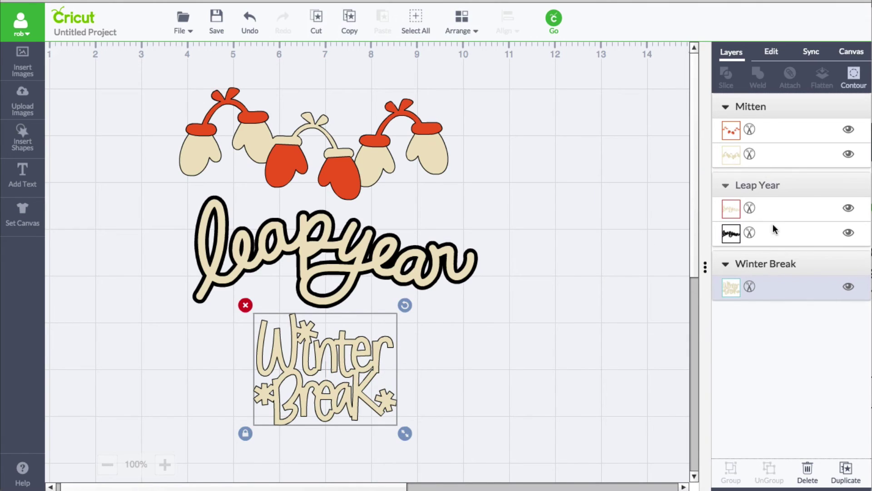
{"action": "left_click", "coordinate": [731, 288]}
{"action": "left_click", "coordinate": [551, 304]}
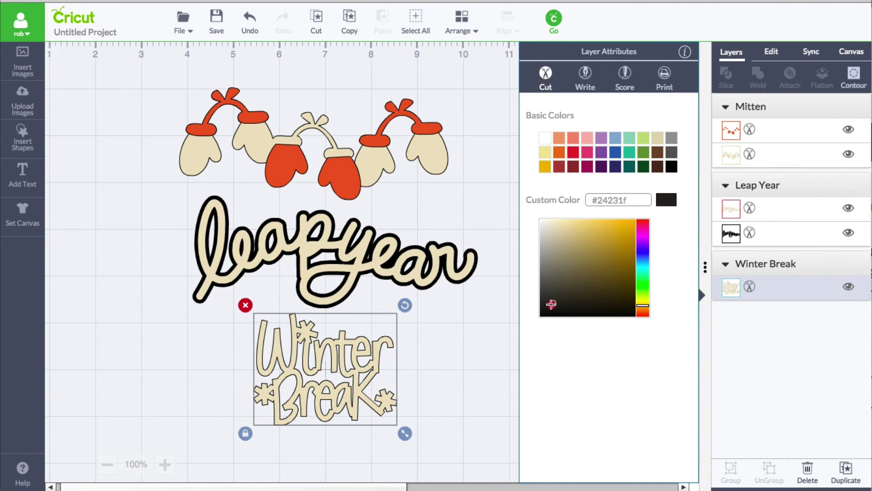
{"action": "left_click_drag", "start_coordinate": [551, 303], "coordinate": [544, 308]}
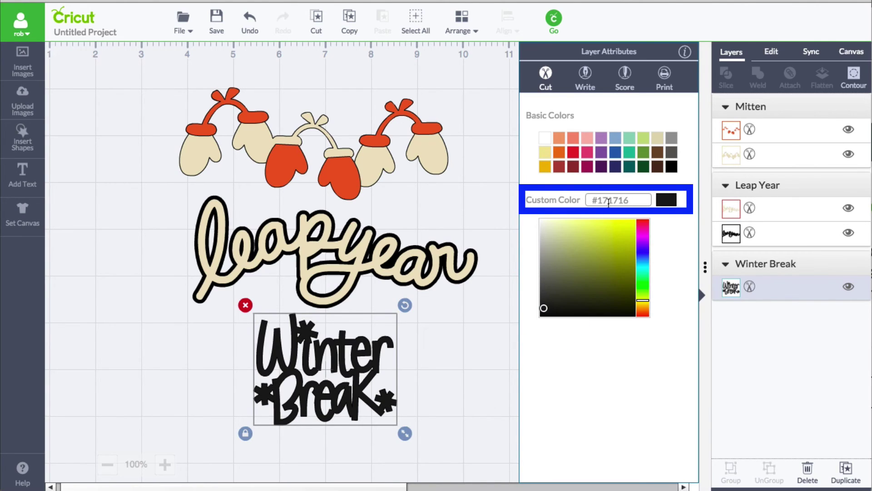
{"action": "left_click", "coordinate": [459, 370]}
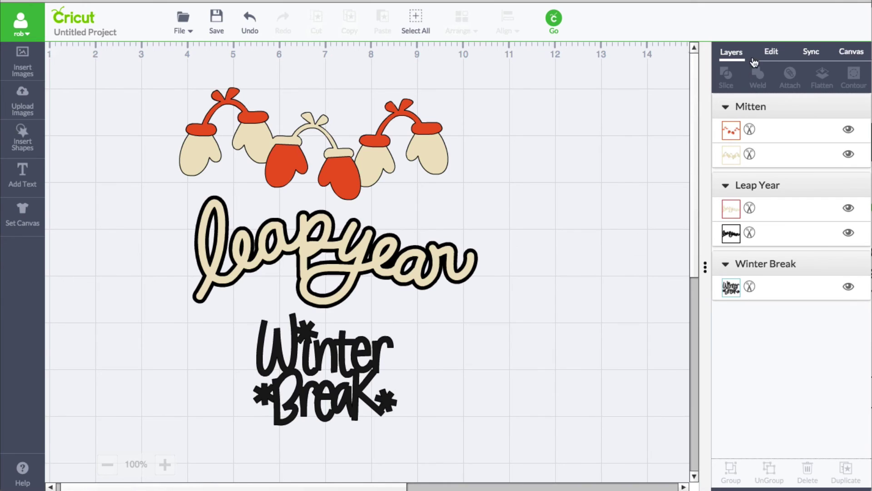
Step: Preview the four mats, comparing the separate black leap year and Winter Break mats
{"action": "left_click", "coordinate": [812, 54]}
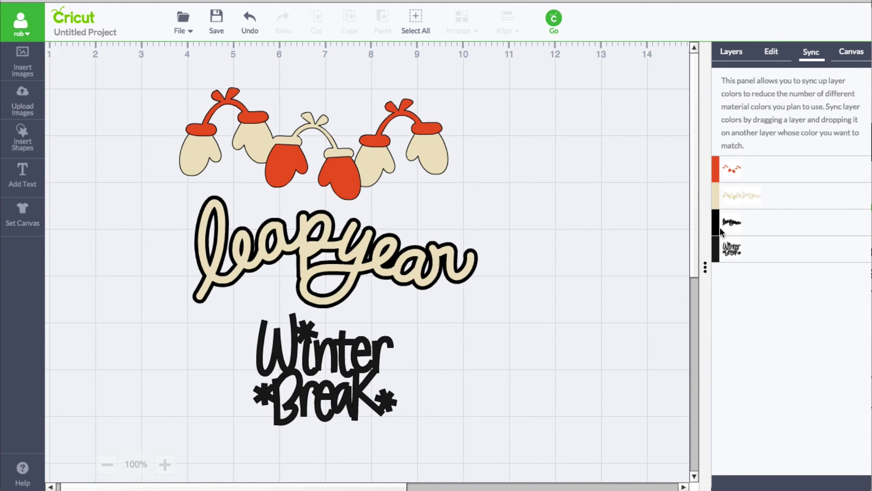
{"action": "left_click", "coordinate": [556, 19]}
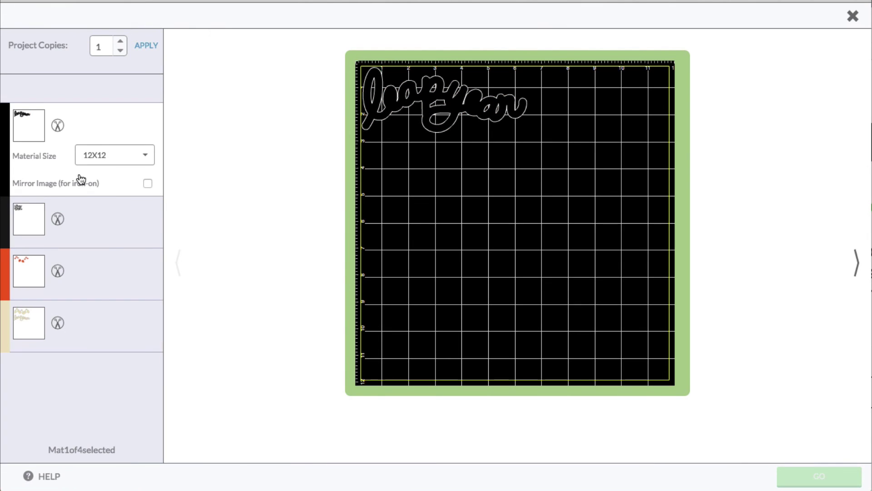
{"action": "left_click", "coordinate": [124, 223]}
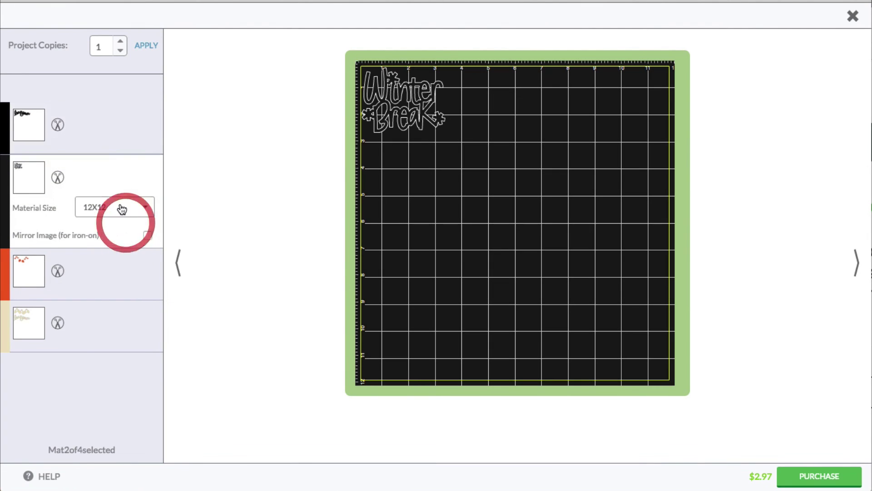
{"action": "left_click", "coordinate": [114, 129]}
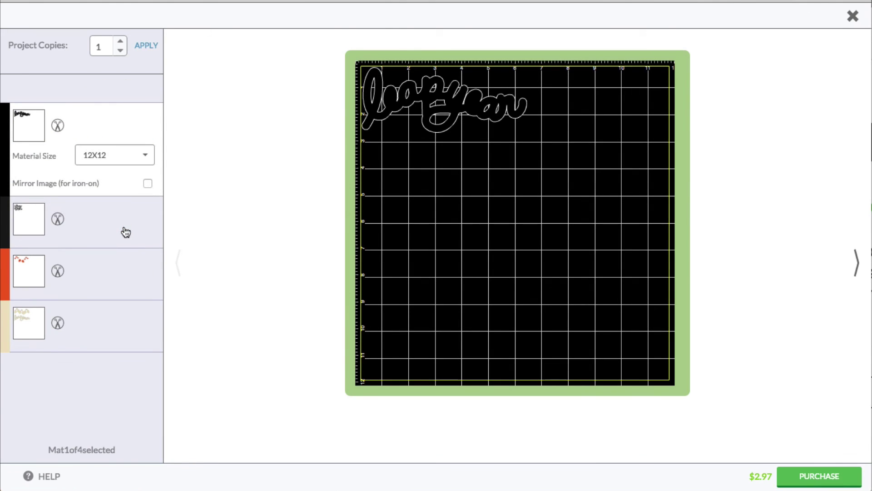
{"action": "left_click", "coordinate": [122, 230]}
{"action": "left_click", "coordinate": [116, 133]}
{"action": "left_click", "coordinate": [853, 16]}
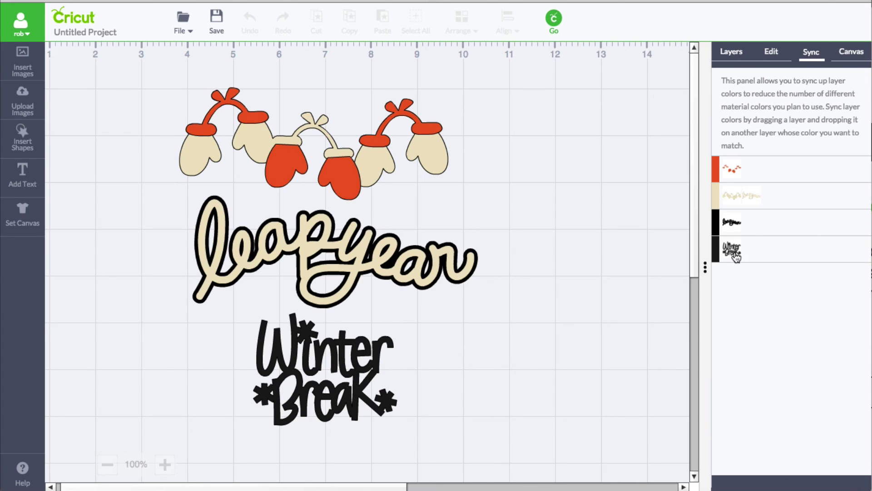
Step: Sync the Winter Break black layer onto the leap year black layer and preview three mats
{"action": "left_click_drag", "start_coordinate": [735, 258], "coordinate": [762, 223]}
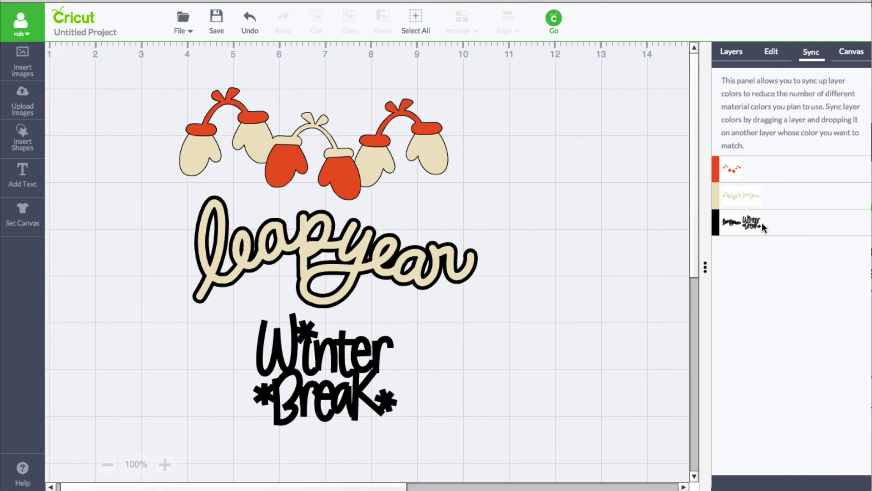
{"action": "left_click", "coordinate": [554, 20]}
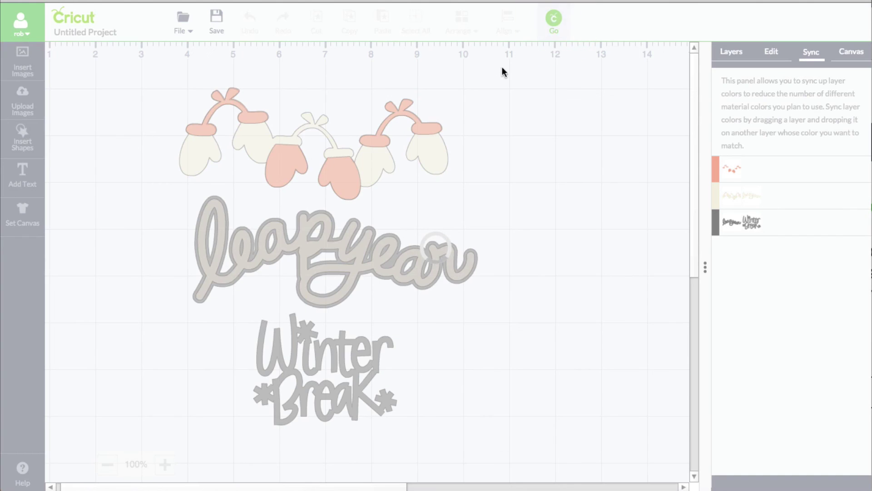